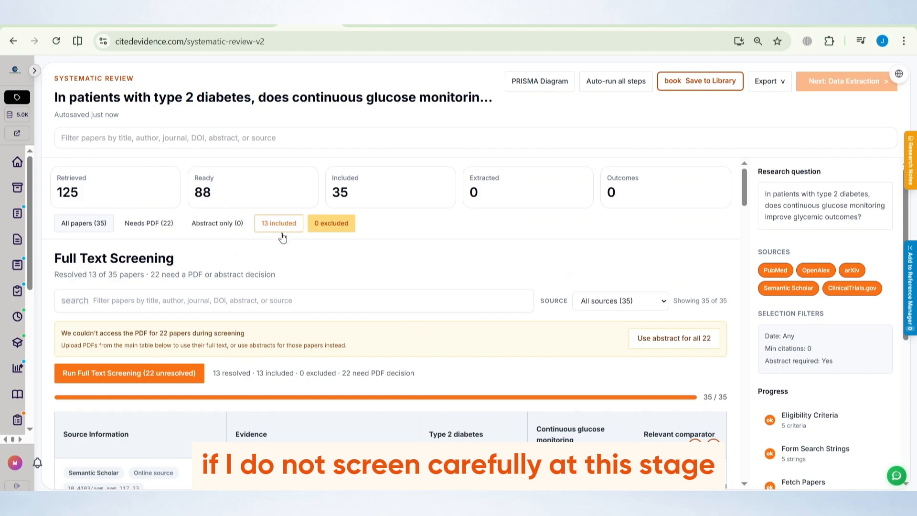
Advance the type 2 diabetes review from full text screening to the data extraction stage and look through its papers
{"action": "scroll", "coordinate": [806, 299], "scroll_direction": "down", "scroll_amount": 5}
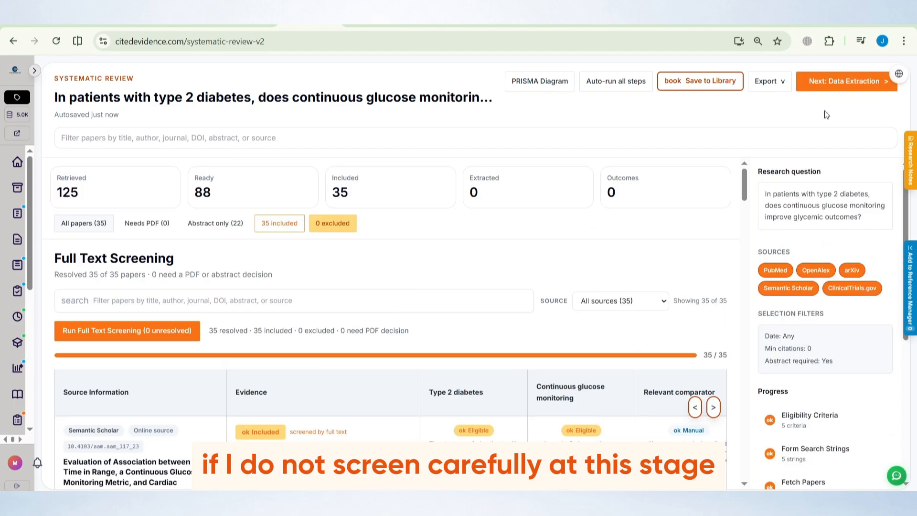
{"action": "left_click", "coordinate": [843, 82]}
{"action": "scroll", "coordinate": [354, 231], "scroll_direction": "down", "scroll_amount": 10}
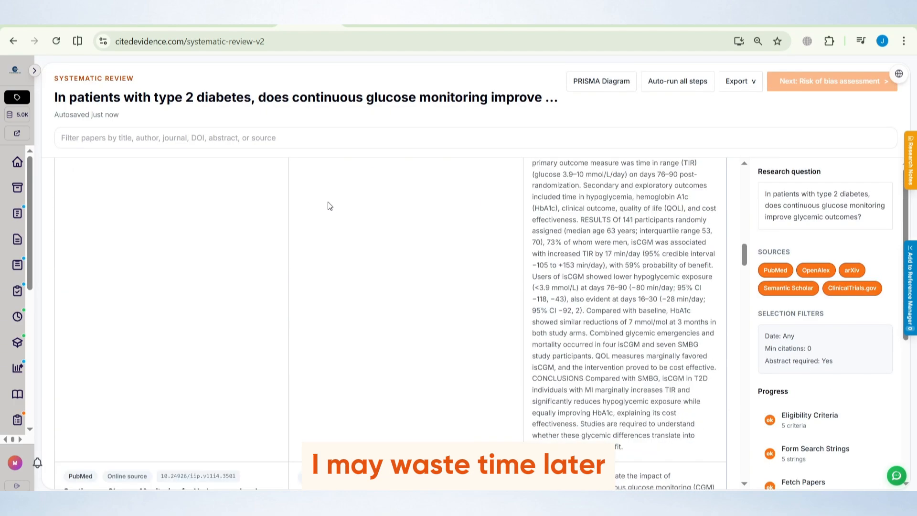
{"action": "scroll", "coordinate": [329, 207], "scroll_direction": "up", "scroll_amount": 10}
{"action": "left_click", "coordinate": [115, 399]}
{"action": "scroll", "coordinate": [272, 357], "scroll_direction": "down", "scroll_amount": 2}
{"action": "left_click", "coordinate": [91, 330]}
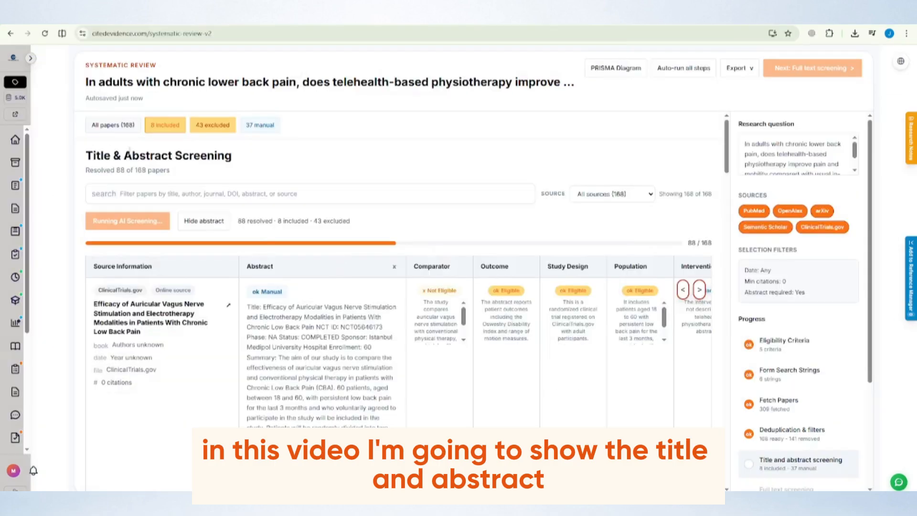
Highlight the Title & Abstract Screening heading and the Source Information and Abstract column headers of the chronic lower back pain review
{"action": "left_click_drag", "start_coordinate": [79, 157], "coordinate": [238, 171]}
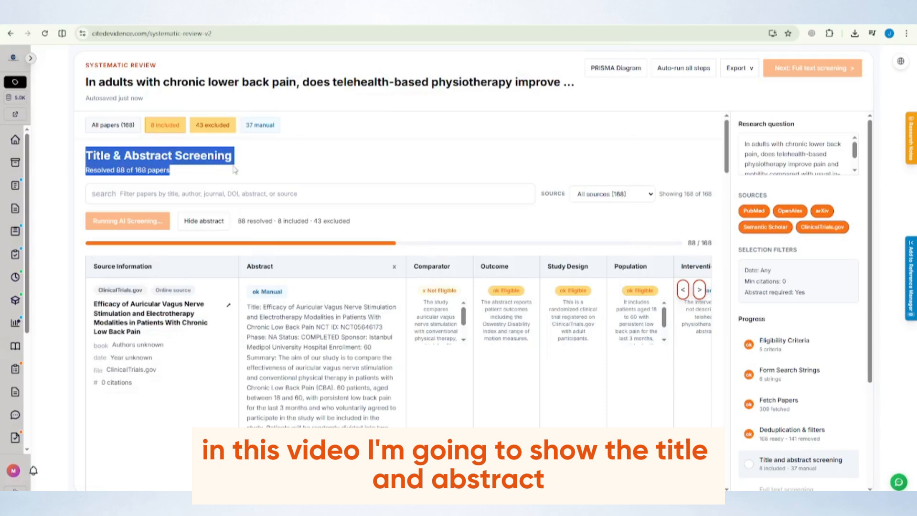
{"action": "left_click", "coordinate": [261, 172]}
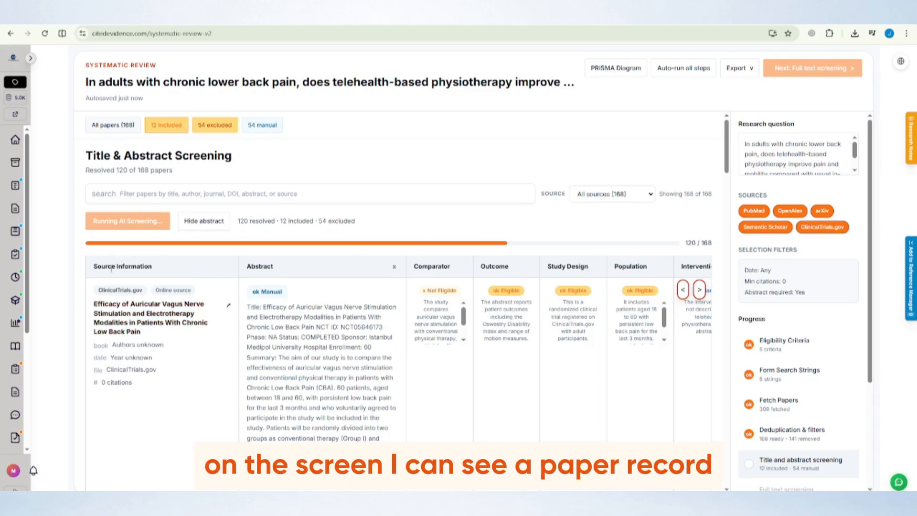
{"action": "left_click_drag", "start_coordinate": [94, 266], "coordinate": [164, 269]}
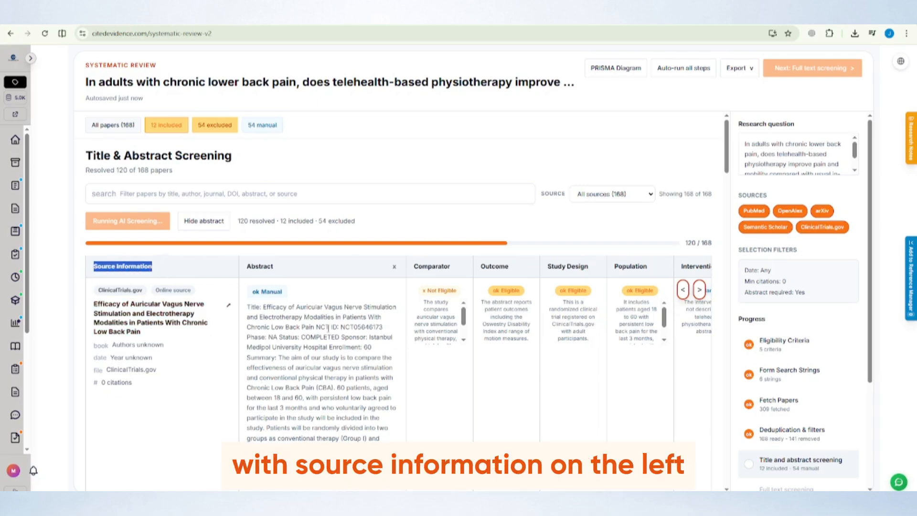
{"action": "left_click_drag", "start_coordinate": [242, 268], "coordinate": [281, 268]}
{"action": "left_click", "coordinate": [300, 281]}
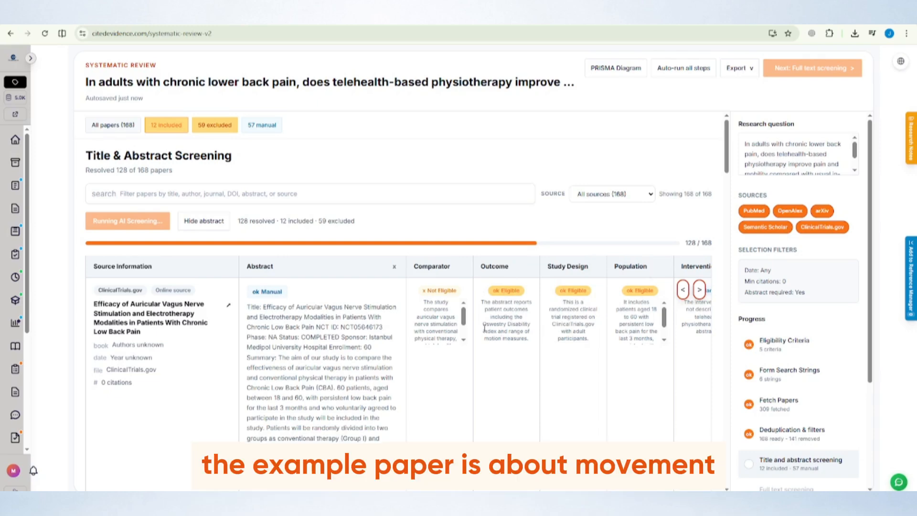
Examine the abstracts, screening decisions and per-criterion eligibility verdicts of the papers in the screening table
{"action": "scroll", "coordinate": [485, 328], "scroll_direction": "down", "scroll_amount": 1}
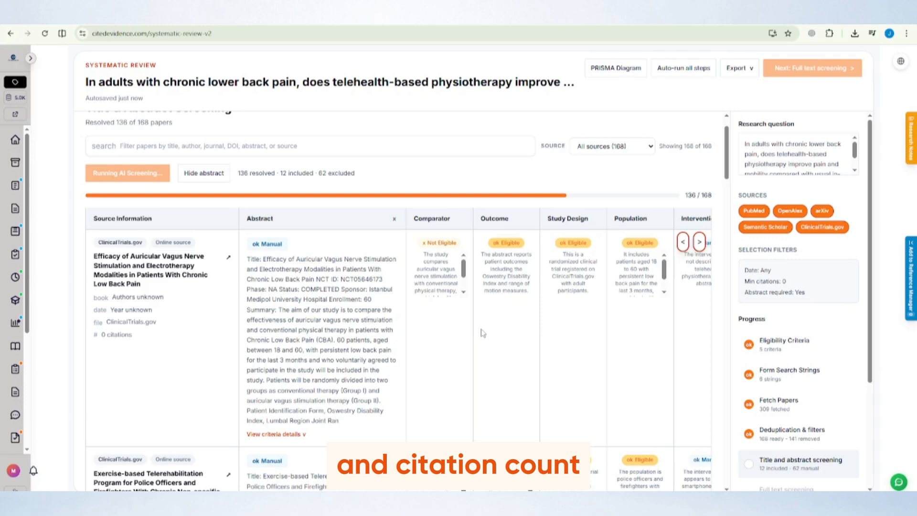
{"action": "left_click_drag", "start_coordinate": [247, 171], "coordinate": [286, 171]}
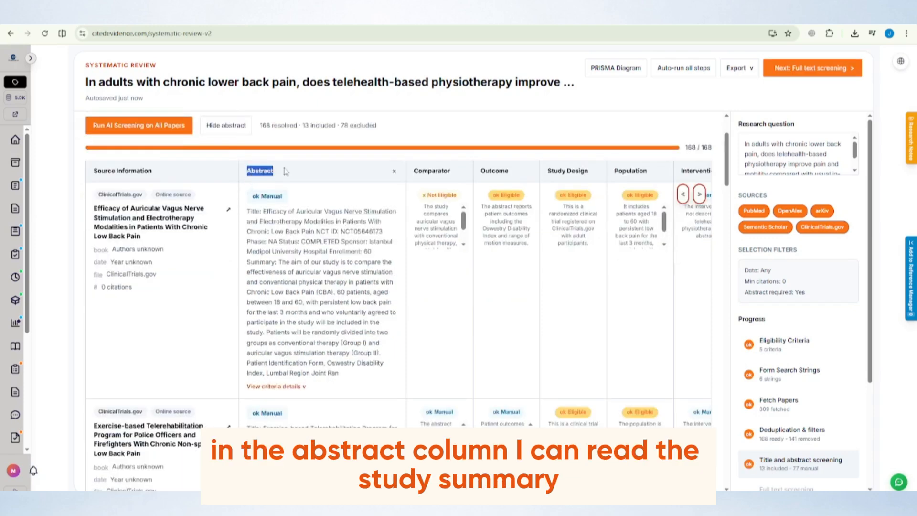
{"action": "left_click", "coordinate": [404, 242]}
{"action": "scroll", "coordinate": [452, 346], "scroll_direction": "down", "scroll_amount": 1}
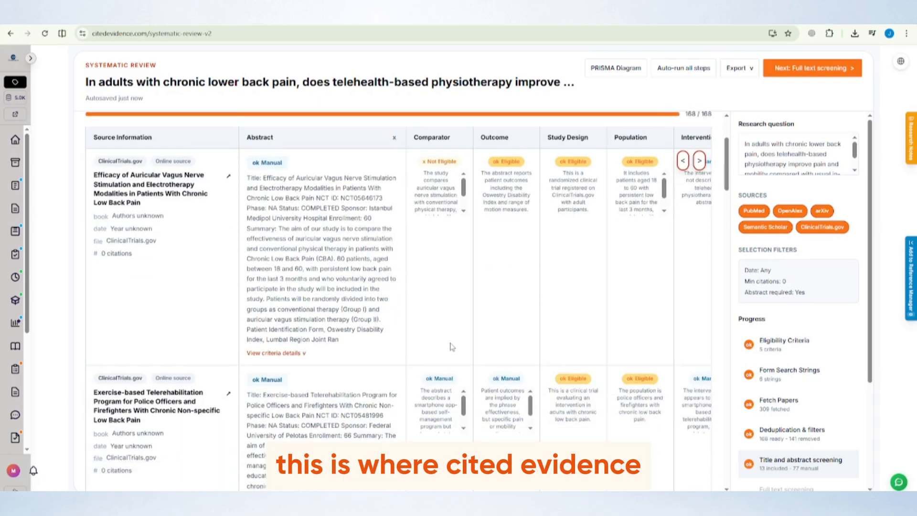
{"action": "scroll", "coordinate": [395, 350], "scroll_direction": "down", "scroll_amount": 5}
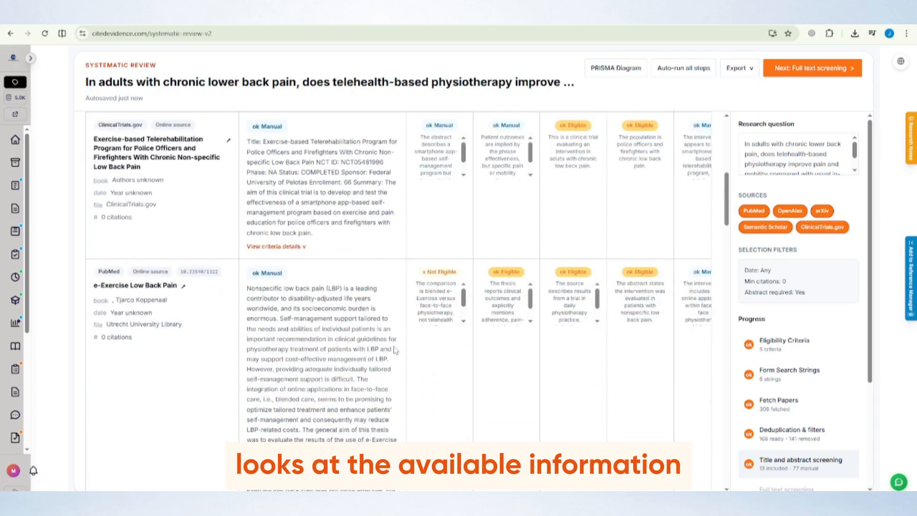
{"action": "scroll", "coordinate": [395, 350], "scroll_direction": "down", "scroll_amount": 6}
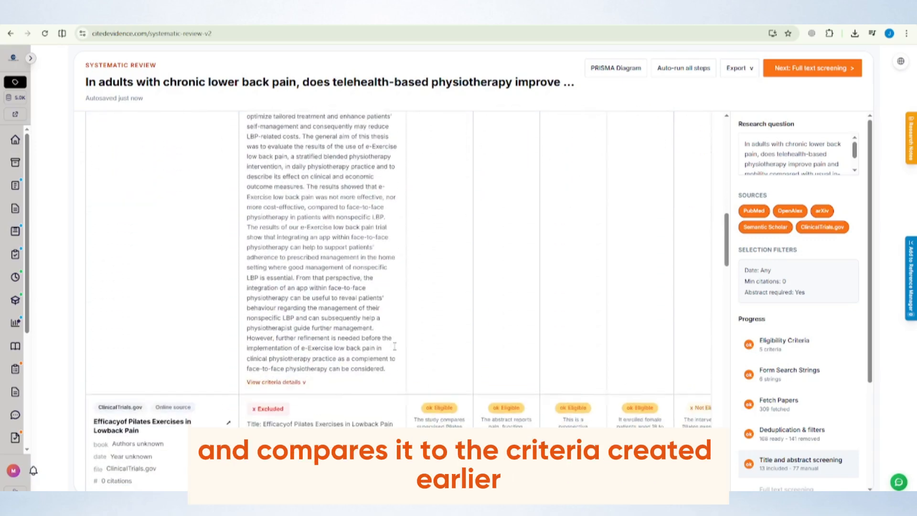
{"action": "scroll", "coordinate": [395, 346], "scroll_direction": "down", "scroll_amount": 6}
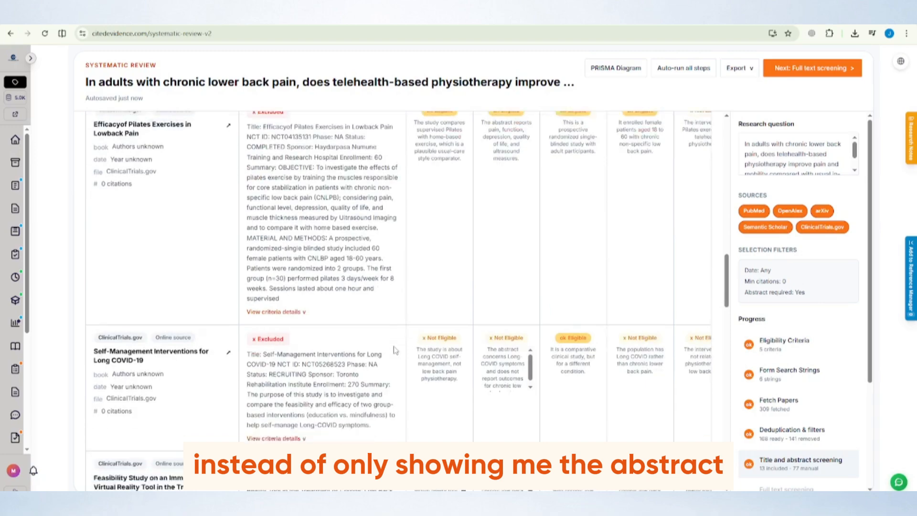
{"action": "scroll", "coordinate": [394, 351], "scroll_direction": "down", "scroll_amount": 6}
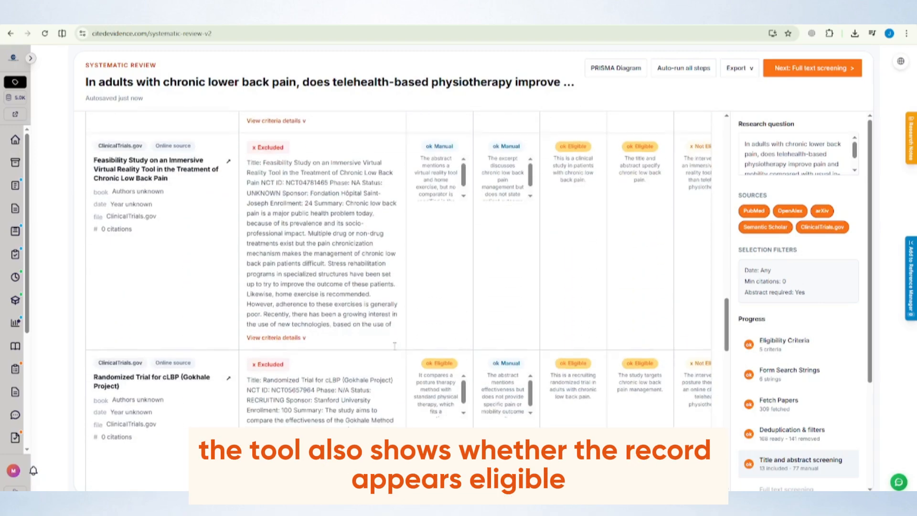
{"action": "scroll", "coordinate": [394, 345], "scroll_direction": "down", "scroll_amount": 6}
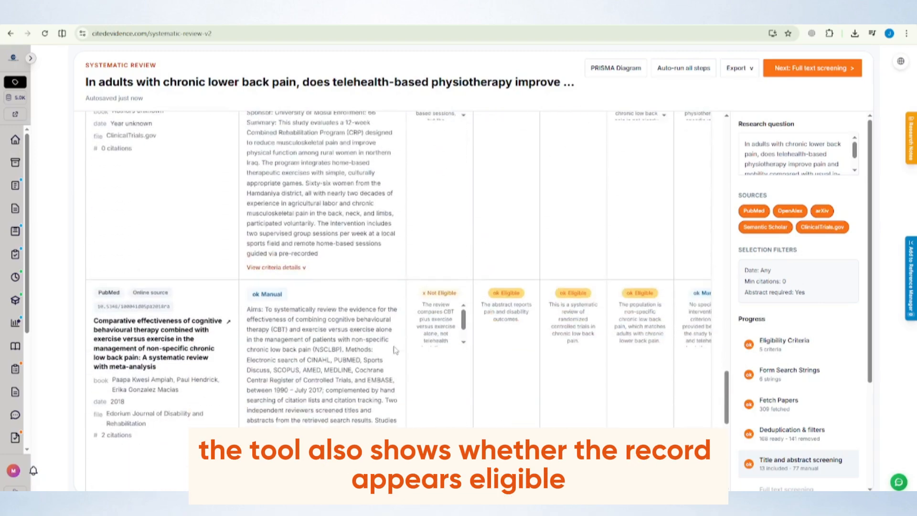
{"action": "scroll", "coordinate": [394, 350], "scroll_direction": "down", "scroll_amount": 6}
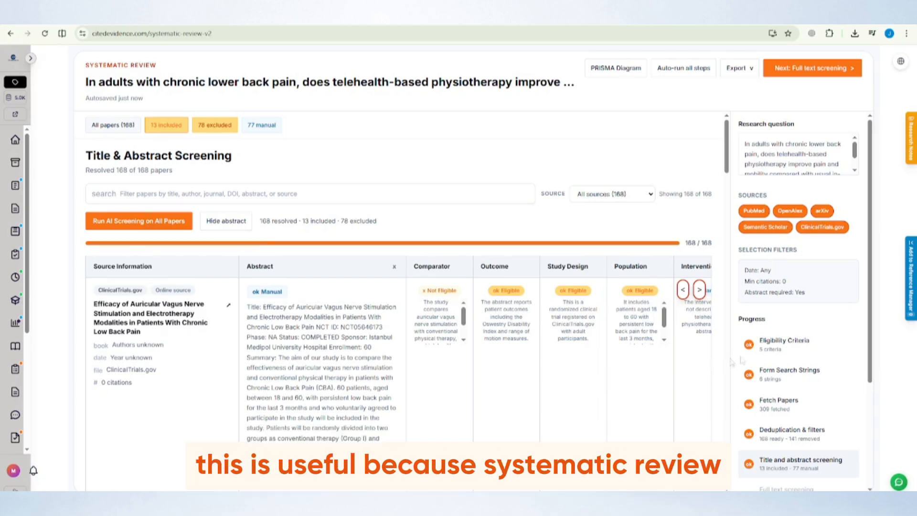
Open the review's Eligibility Criteria stage and read through its criteria down to the custom criterion and review description sections
{"action": "left_click", "coordinate": [777, 354]}
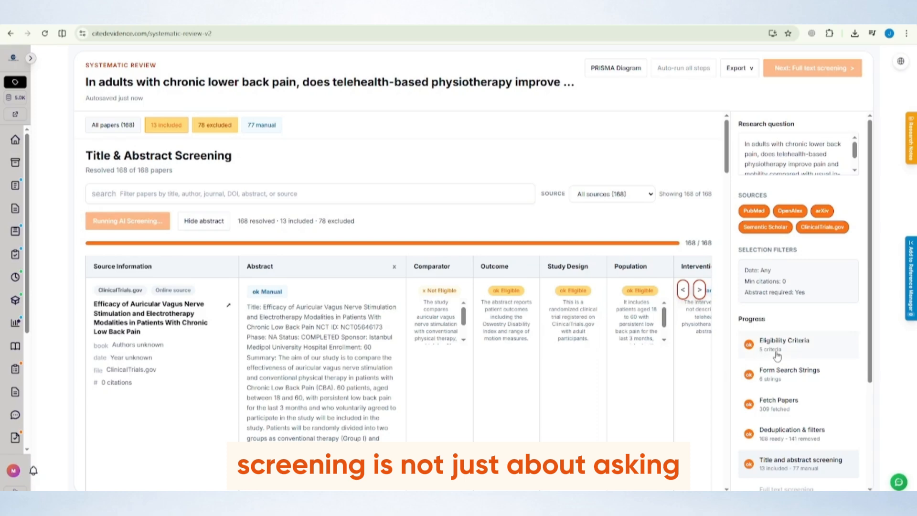
{"action": "left_click", "coordinate": [777, 353]}
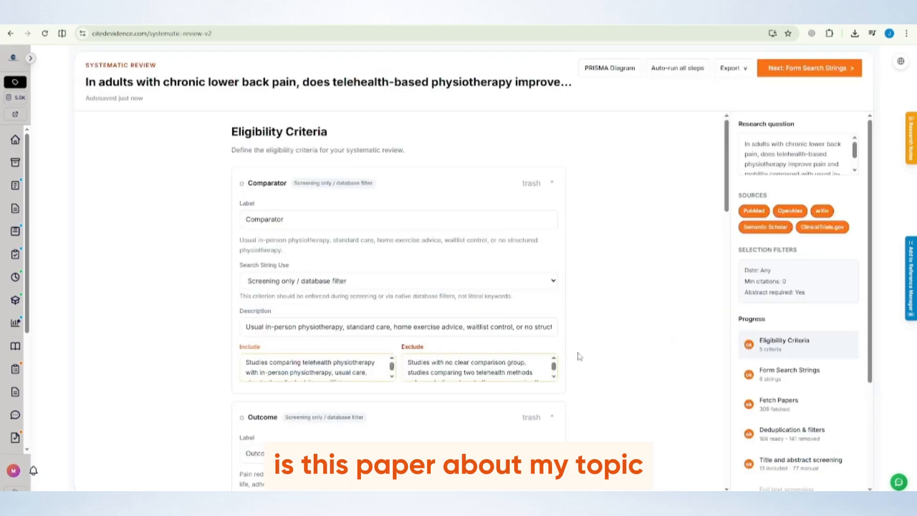
{"action": "scroll", "coordinate": [578, 354], "scroll_direction": "down", "scroll_amount": 3}
{"action": "scroll", "coordinate": [580, 356], "scroll_direction": "down", "scroll_amount": 2}
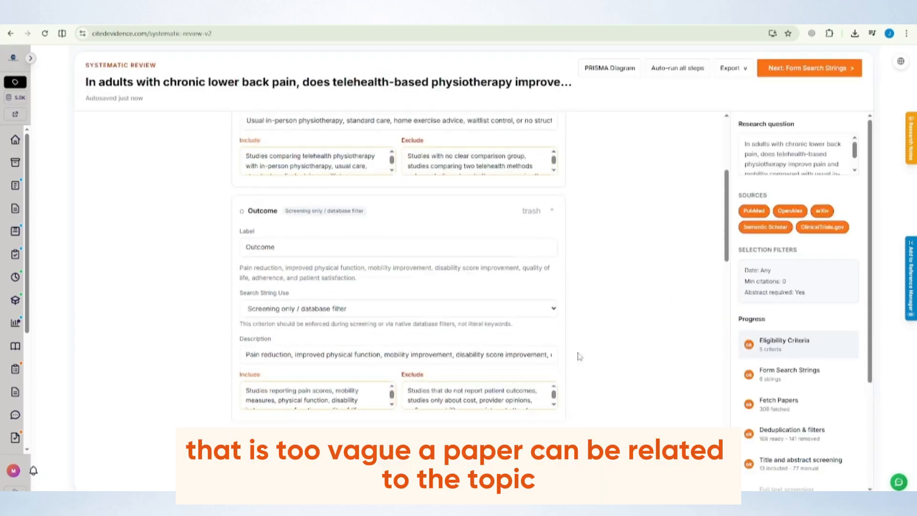
{"action": "scroll", "coordinate": [580, 356], "scroll_direction": "down", "scroll_amount": 10}
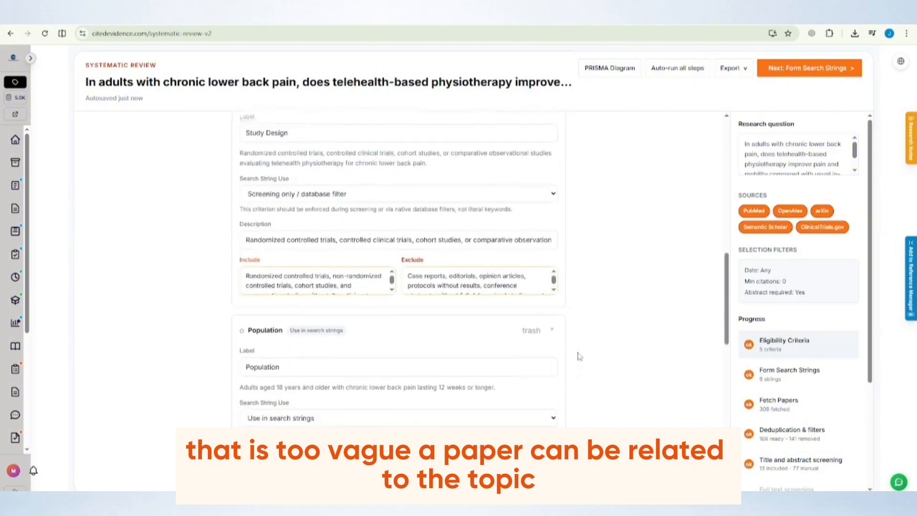
{"action": "scroll", "coordinate": [579, 356], "scroll_direction": "down", "scroll_amount": 9}
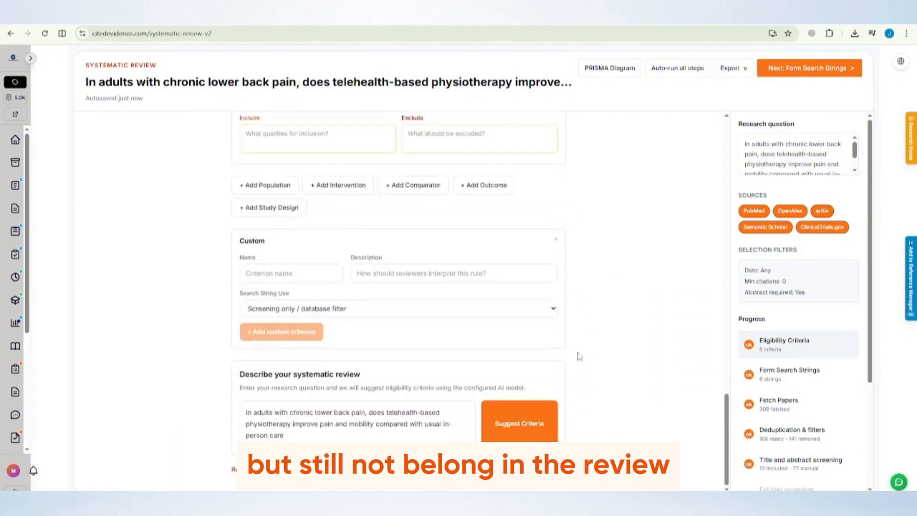
{"action": "scroll", "coordinate": [580, 356], "scroll_direction": "up", "scroll_amount": 4}
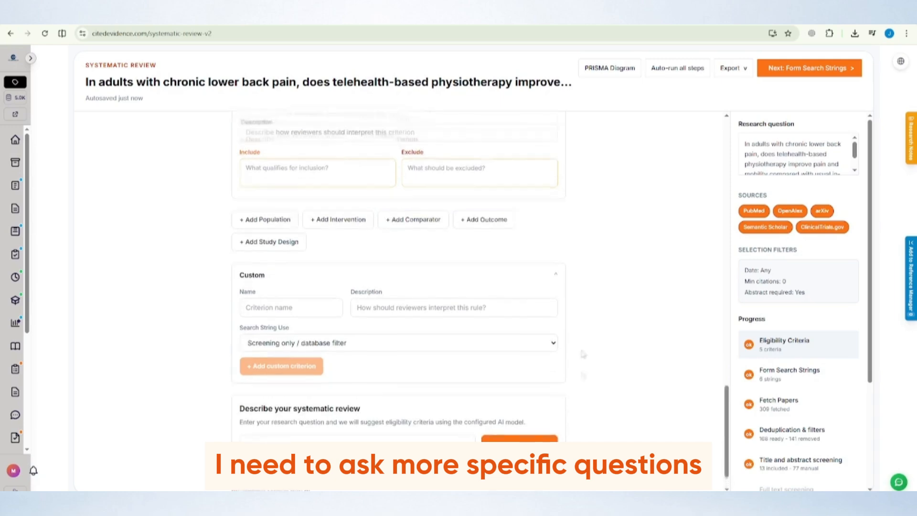
Highlight the headings of the Population and Intervention eligibility criteria
{"action": "scroll", "coordinate": [583, 362], "scroll_direction": "up", "scroll_amount": 7}
{"action": "left_click_drag", "start_coordinate": [246, 265], "coordinate": [289, 267]}
{"action": "left_click", "coordinate": [214, 315]}
{"action": "scroll", "coordinate": [214, 314], "scroll_direction": "down", "scroll_amount": 3}
{"action": "left_click_drag", "start_coordinate": [246, 347], "coordinate": [290, 352]}
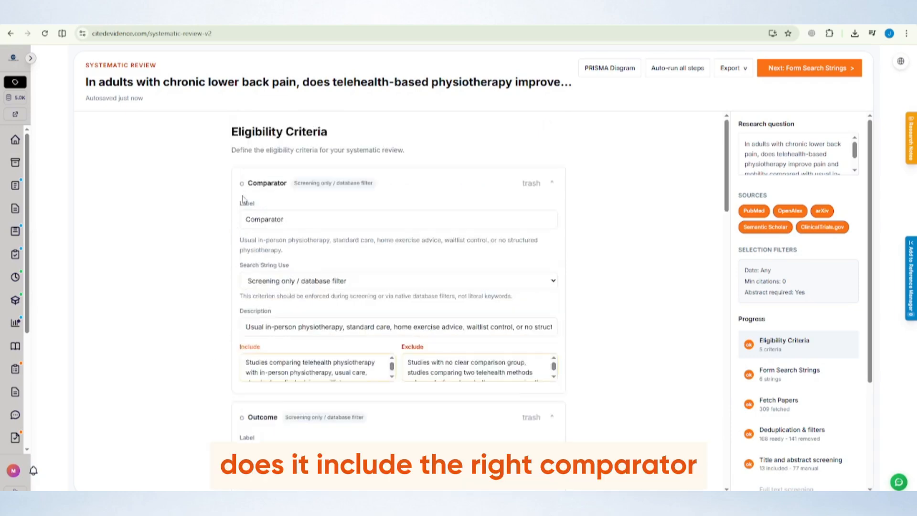
Highlight the headings of the Comparator, Outcome and Study Design eligibility criteria
{"action": "left_click_drag", "start_coordinate": [247, 183], "coordinate": [287, 193]}
{"action": "left_click", "coordinate": [181, 240]}
{"action": "scroll", "coordinate": [181, 239], "scroll_direction": "down", "scroll_amount": 3}
{"action": "left_click_drag", "start_coordinate": [247, 273], "coordinate": [282, 278]}
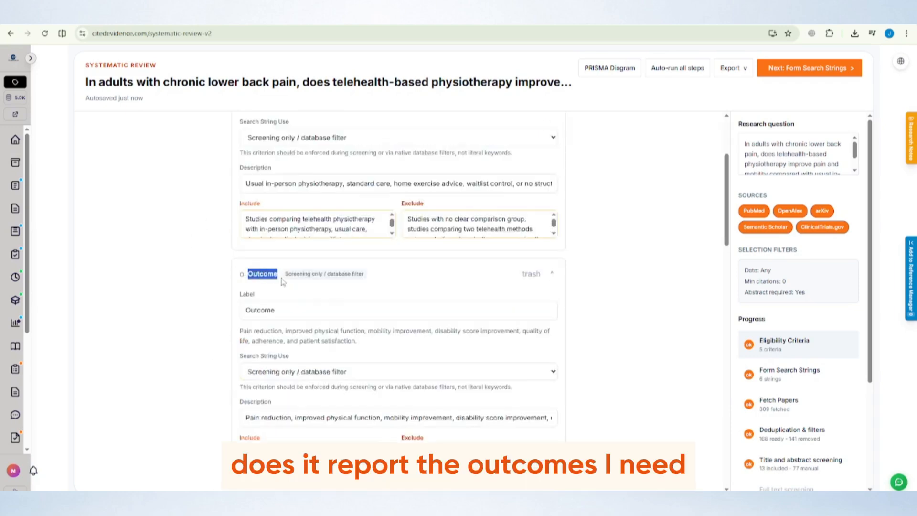
{"action": "scroll", "coordinate": [193, 320], "scroll_direction": "down", "scroll_amount": 6}
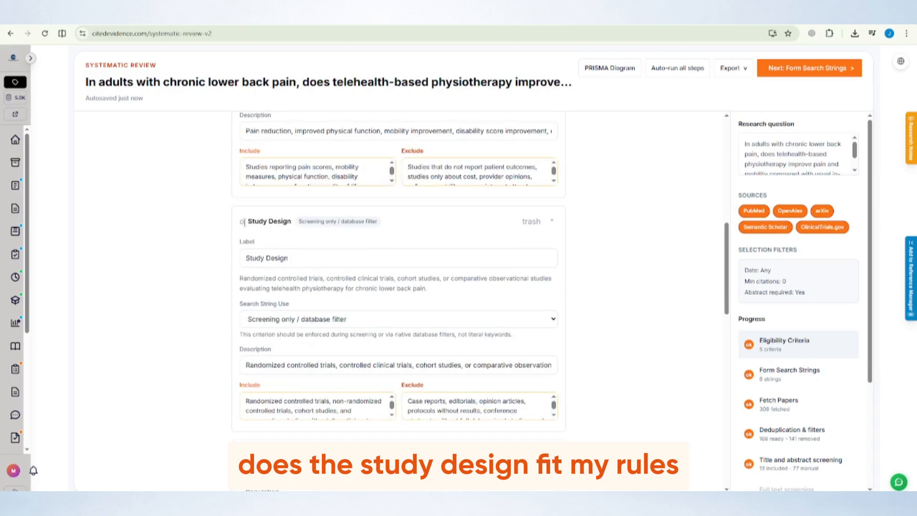
{"action": "left_click_drag", "start_coordinate": [247, 221], "coordinate": [295, 234]}
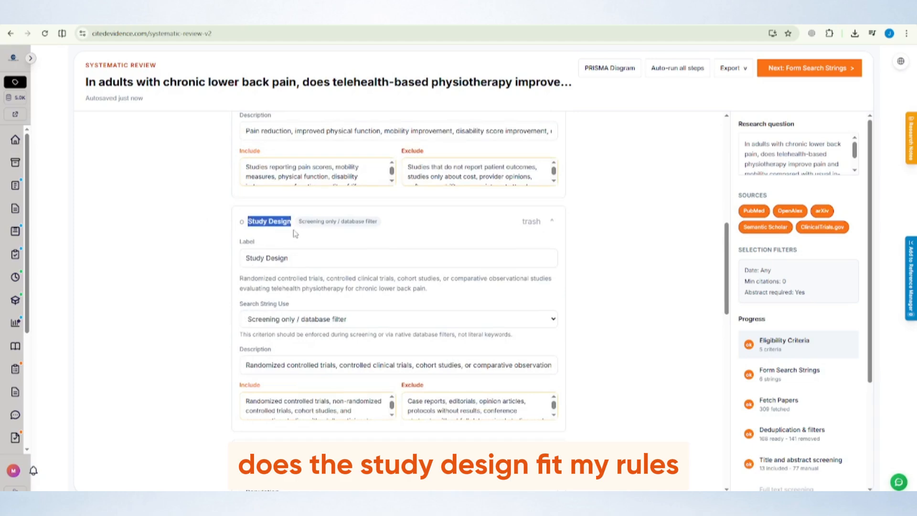
{"action": "left_click", "coordinate": [188, 281]}
Return to the title and abstract screening stage and highlight the full research question text to read it
{"action": "left_click", "coordinate": [788, 473]}
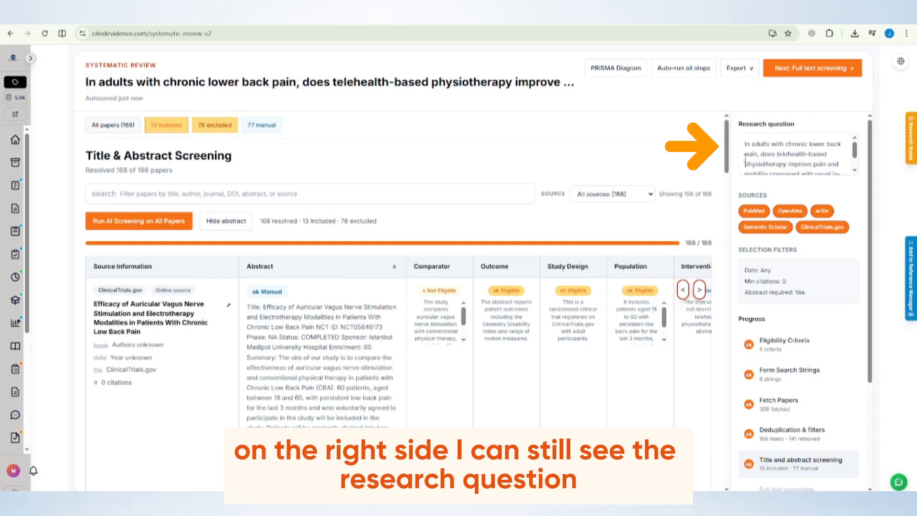
{"action": "left_click_drag", "start_coordinate": [740, 123], "coordinate": [803, 128]}
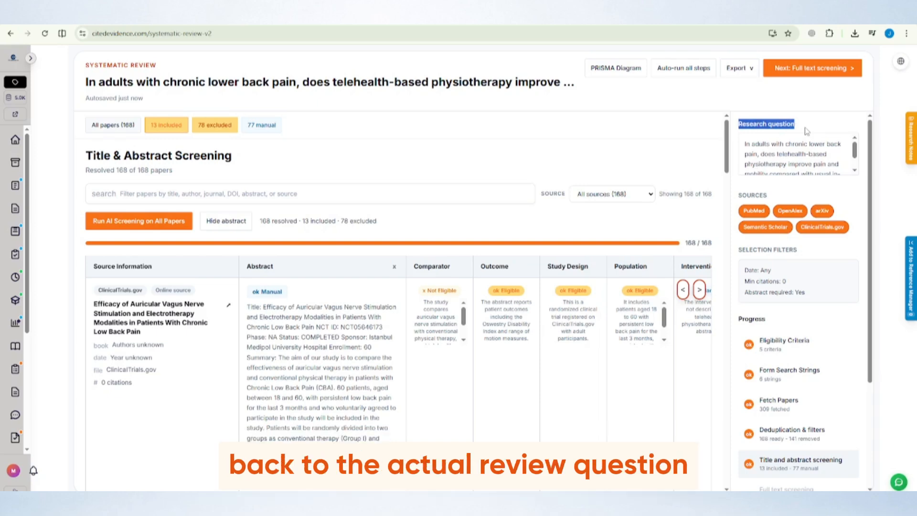
{"action": "left_click", "coordinate": [807, 130]}
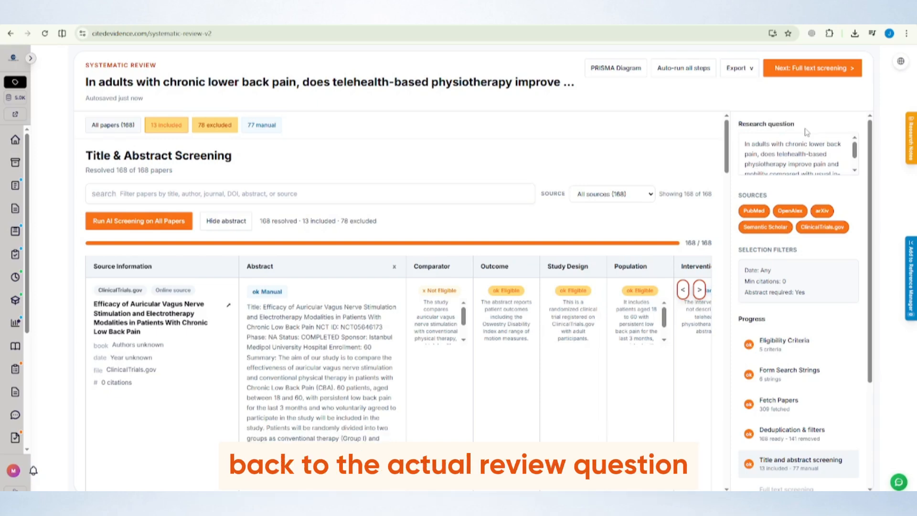
{"action": "left_click_drag", "start_coordinate": [746, 143], "coordinate": [850, 169]}
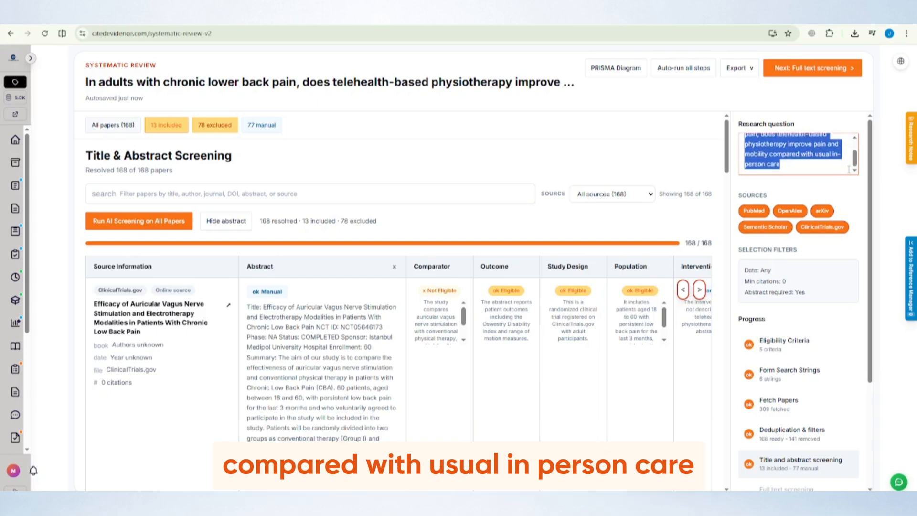
{"action": "scroll", "coordinate": [850, 170], "scroll_direction": "up", "scroll_amount": 2}
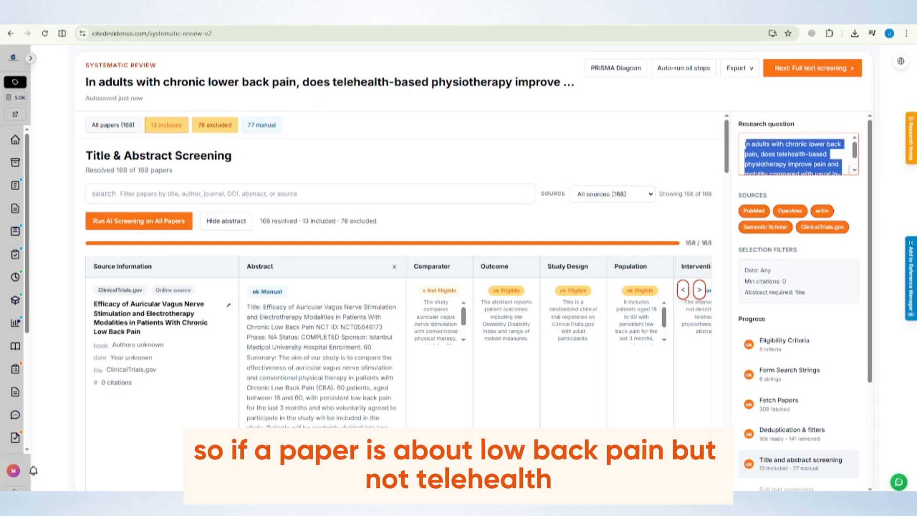
{"action": "left_click", "coordinate": [849, 169]}
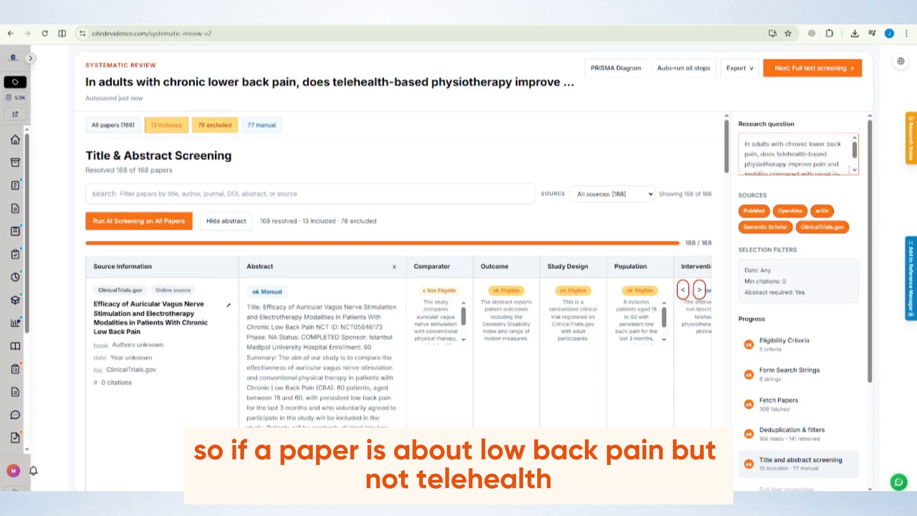
Highlight the Research question heading and the Sources heading in the review summary
{"action": "left_click_drag", "start_coordinate": [738, 127], "coordinate": [808, 132]}
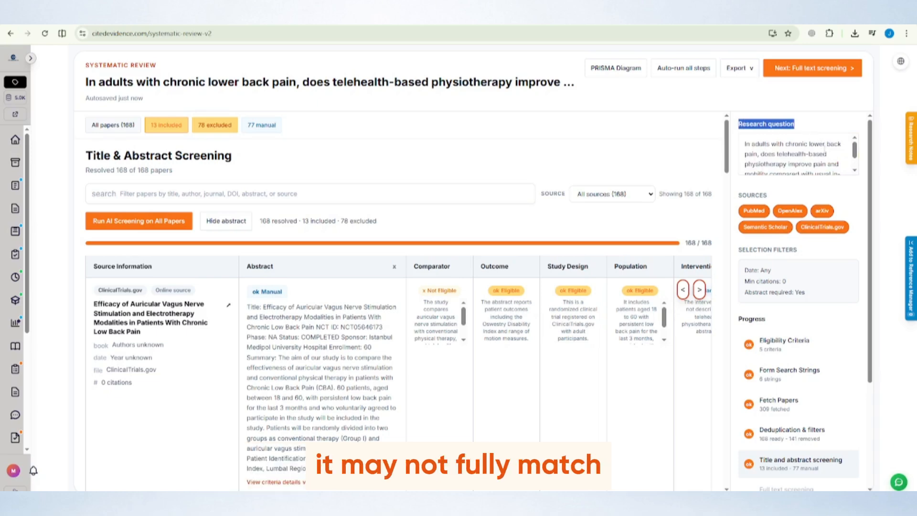
{"action": "scroll", "coordinate": [827, 148], "scroll_direction": "down", "scroll_amount": 1}
{"action": "scroll", "coordinate": [829, 167], "scroll_direction": "up", "scroll_amount": 1}
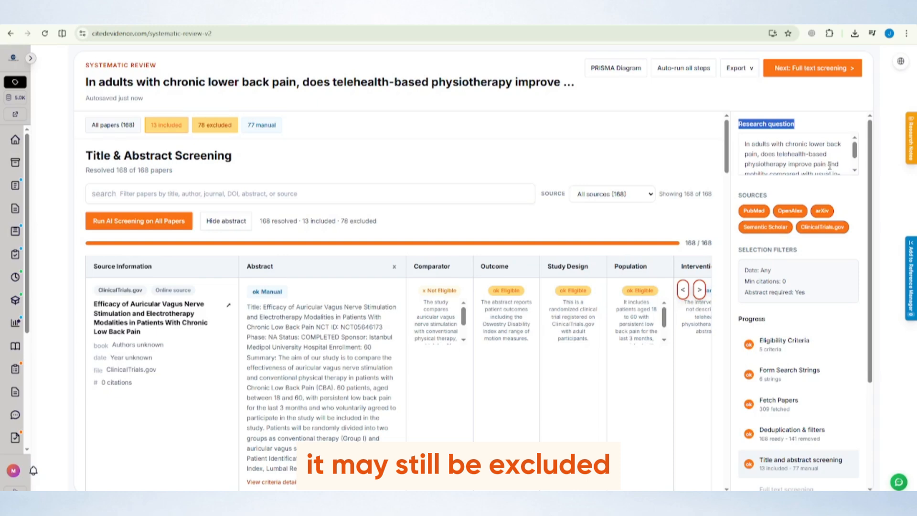
{"action": "left_click_drag", "start_coordinate": [739, 195], "coordinate": [786, 197]}
{"action": "left_click", "coordinate": [757, 260]}
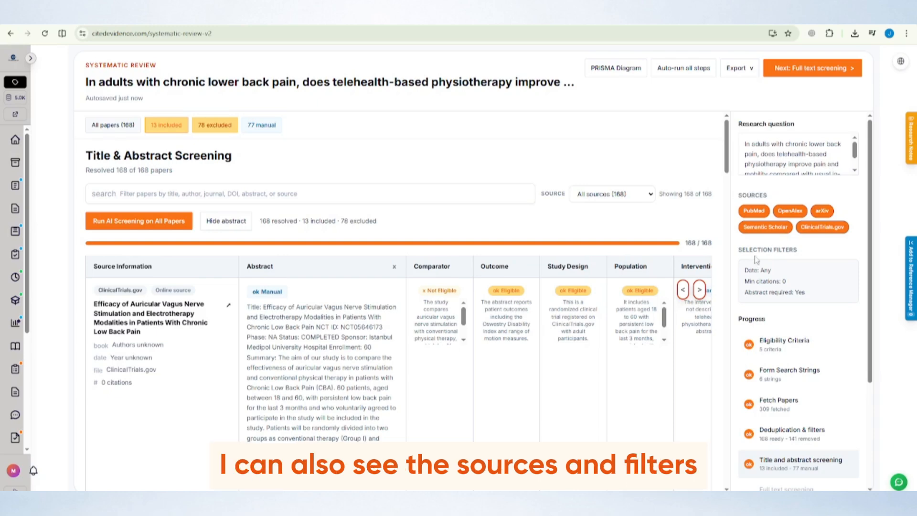
Highlight the Selection Filters heading and its date, minimum citations and abstract-required entries, then clear the highlight
{"action": "left_click_drag", "start_coordinate": [738, 252], "coordinate": [822, 253]}
{"action": "left_click", "coordinate": [819, 253]}
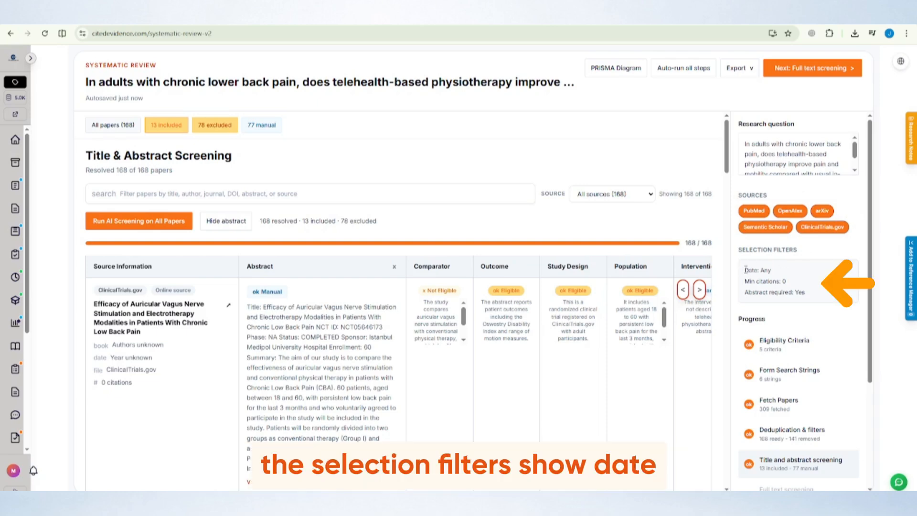
{"action": "left_click_drag", "start_coordinate": [743, 270], "coordinate": [816, 298]}
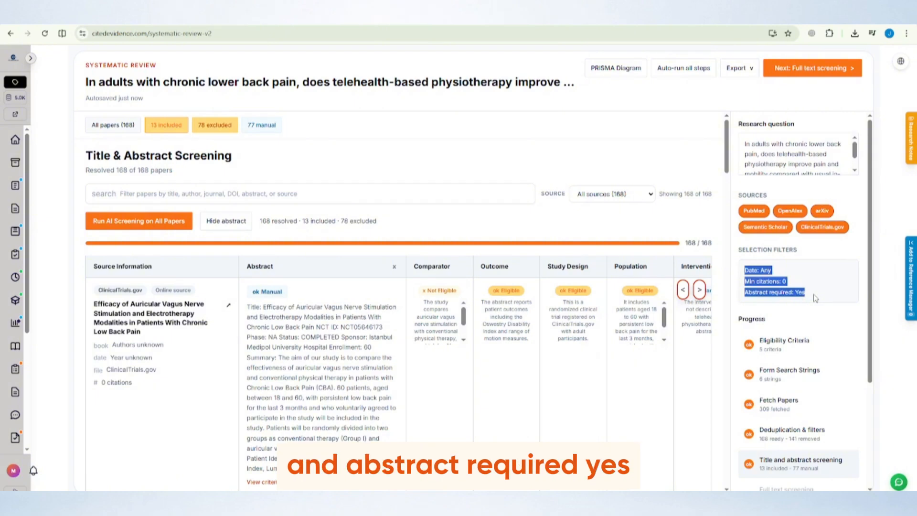
{"action": "left_click", "coordinate": [594, 366]}
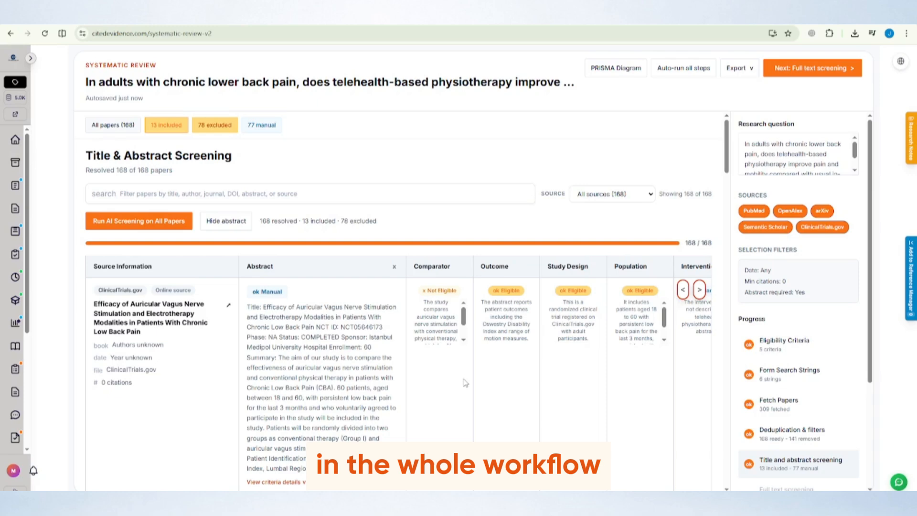
Review the abstracts, screening decisions and criterion-level reasons of the papers down to the end of the table page, and return to its start
{"action": "scroll", "coordinate": [466, 383], "scroll_direction": "down", "scroll_amount": 1}
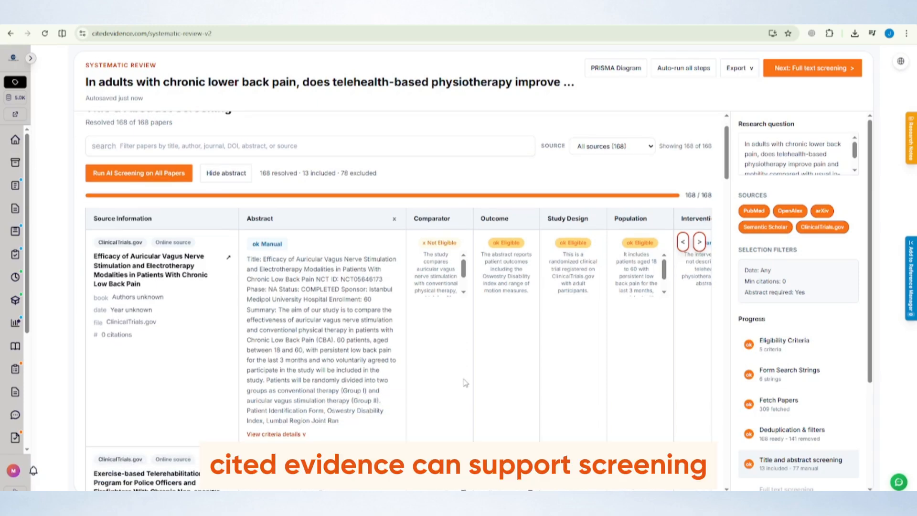
{"action": "scroll", "coordinate": [466, 382], "scroll_direction": "down", "scroll_amount": 1}
{"action": "scroll", "coordinate": [466, 383], "scroll_direction": "down", "scroll_amount": 1}
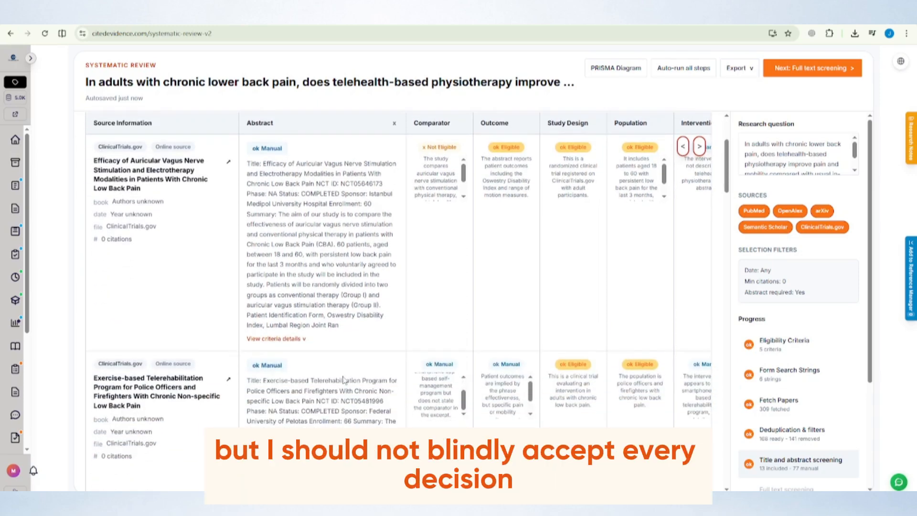
{"action": "scroll", "coordinate": [344, 380], "scroll_direction": "down", "scroll_amount": 4}
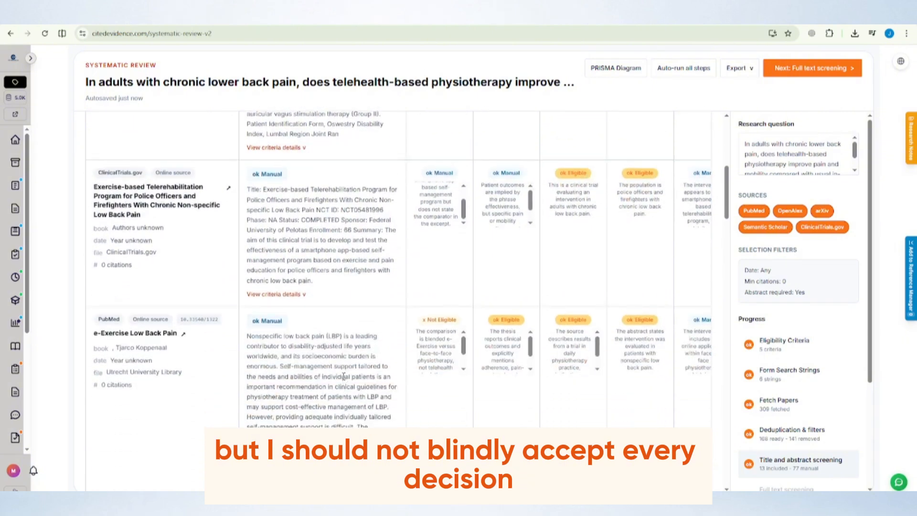
{"action": "scroll", "coordinate": [422, 405], "scroll_direction": "down", "scroll_amount": 3}
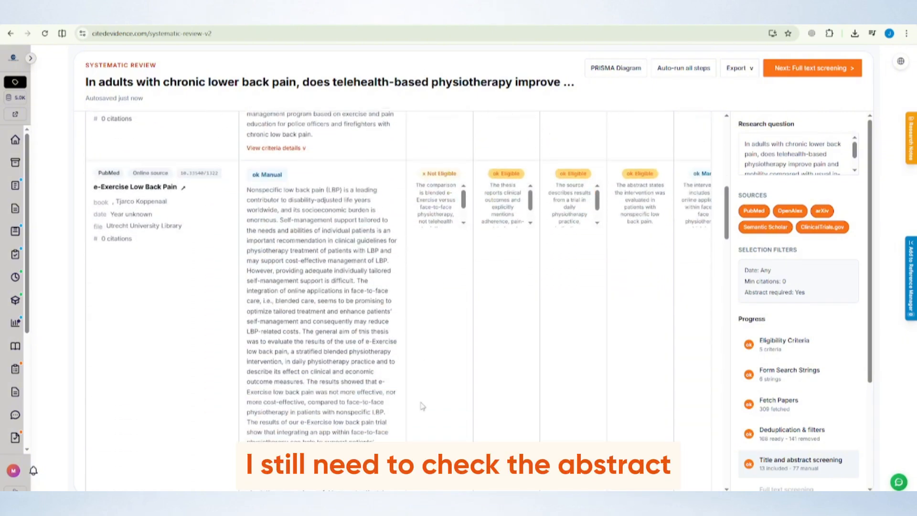
{"action": "scroll", "coordinate": [422, 405], "scroll_direction": "down", "scroll_amount": 7}
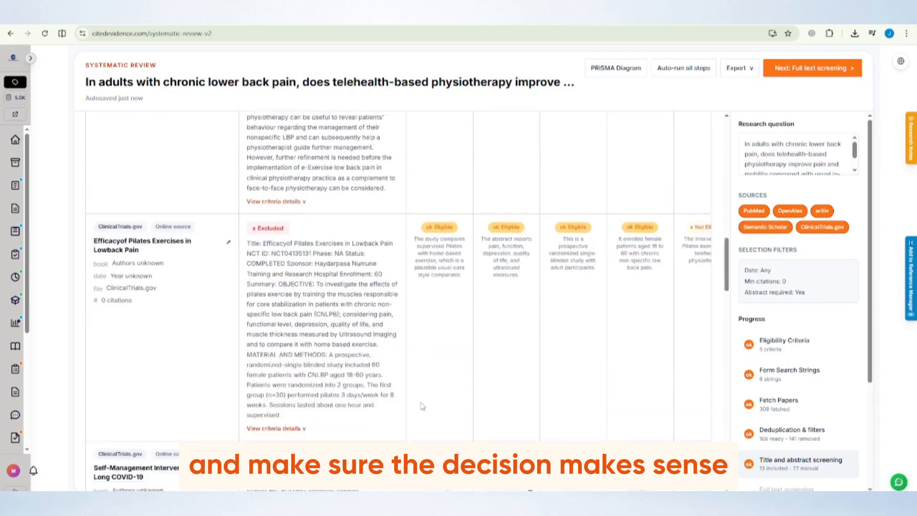
{"action": "scroll", "coordinate": [422, 405], "scroll_direction": "down", "scroll_amount": 4}
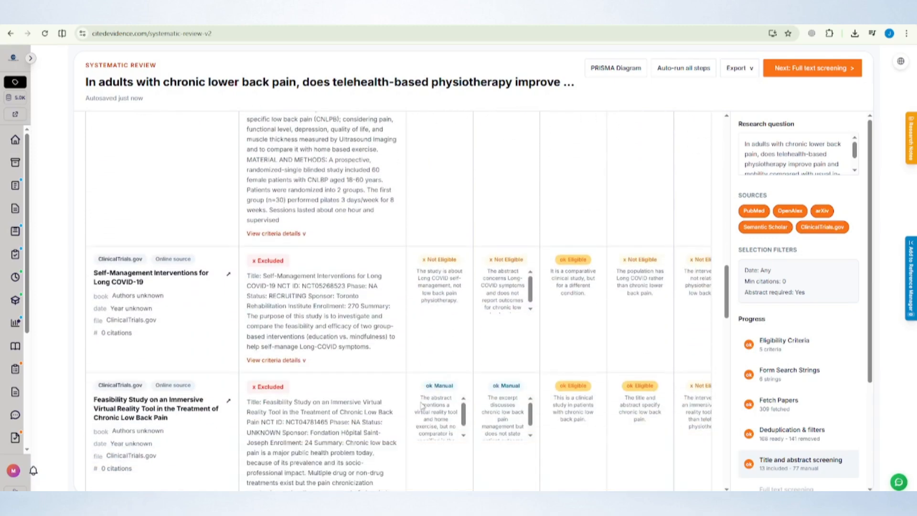
{"action": "scroll", "coordinate": [422, 405], "scroll_direction": "down", "scroll_amount": 1}
{"action": "scroll", "coordinate": [422, 405], "scroll_direction": "down", "scroll_amount": 4}
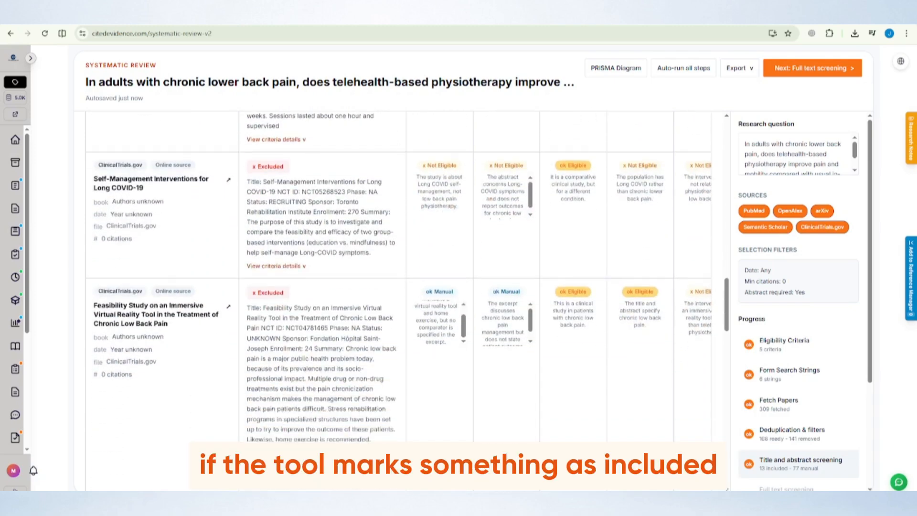
{"action": "scroll", "coordinate": [437, 430], "scroll_direction": "down", "scroll_amount": 5}
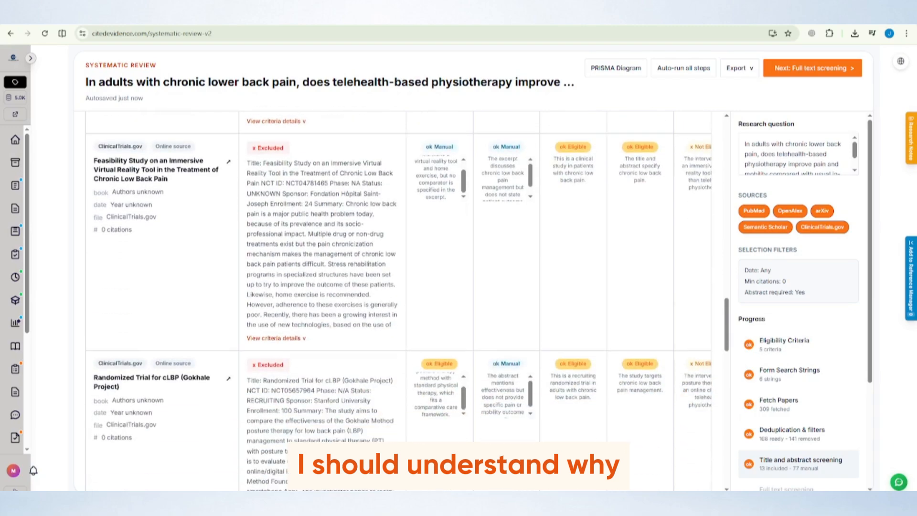
{"action": "scroll", "coordinate": [541, 405], "scroll_direction": "down", "scroll_amount": 10}
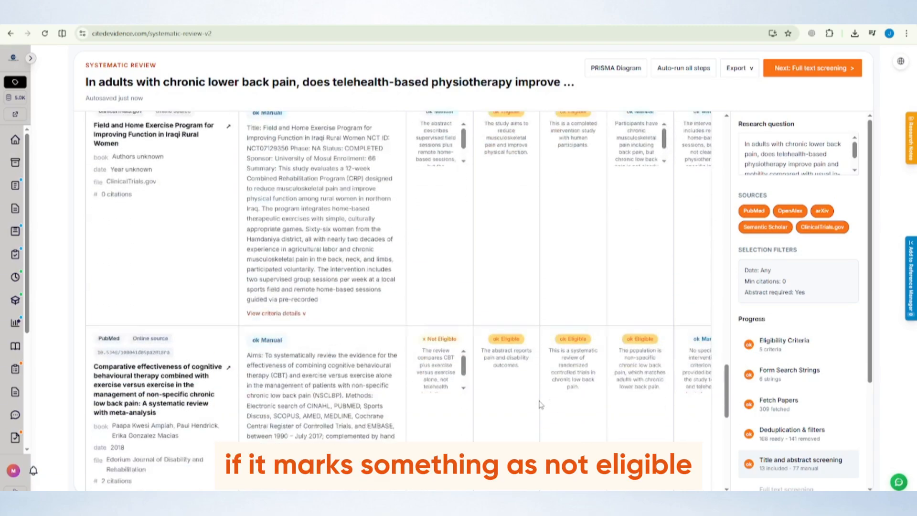
{"action": "scroll", "coordinate": [540, 404], "scroll_direction": "down", "scroll_amount": 6}
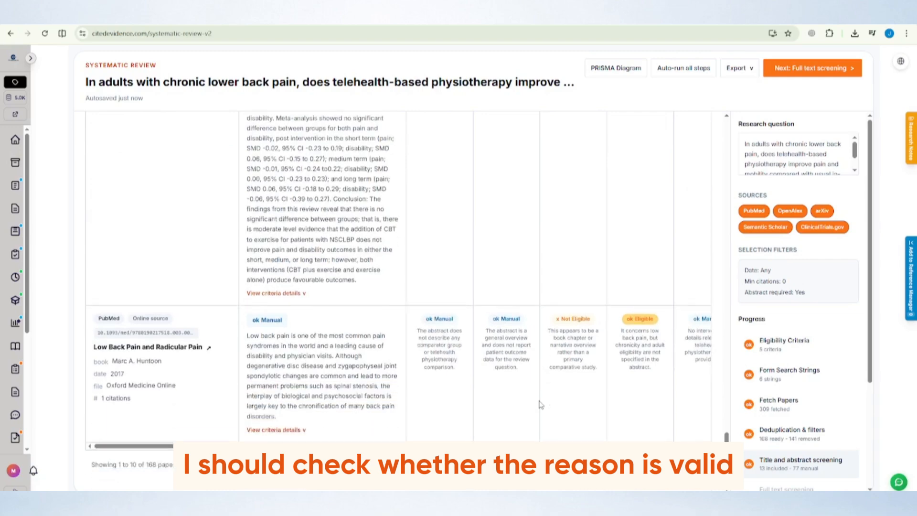
{"action": "scroll", "coordinate": [540, 404], "scroll_direction": "up", "scroll_amount": 16}
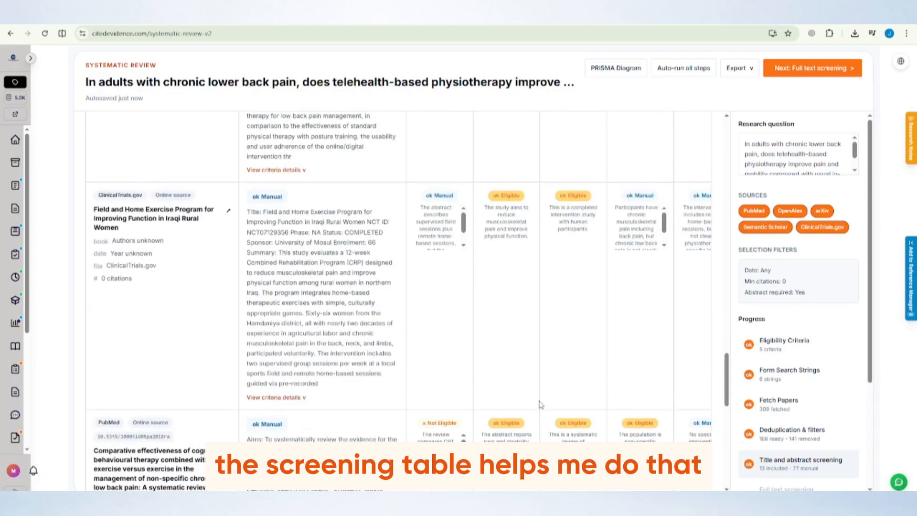
{"action": "scroll", "coordinate": [541, 405], "scroll_direction": "up", "scroll_amount": 15}
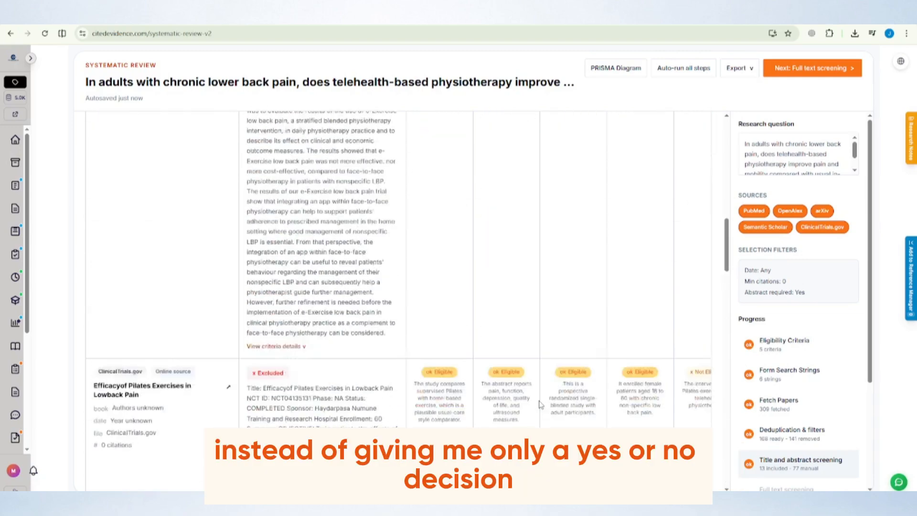
{"action": "scroll", "coordinate": [541, 405], "scroll_direction": "up", "scroll_amount": 8}
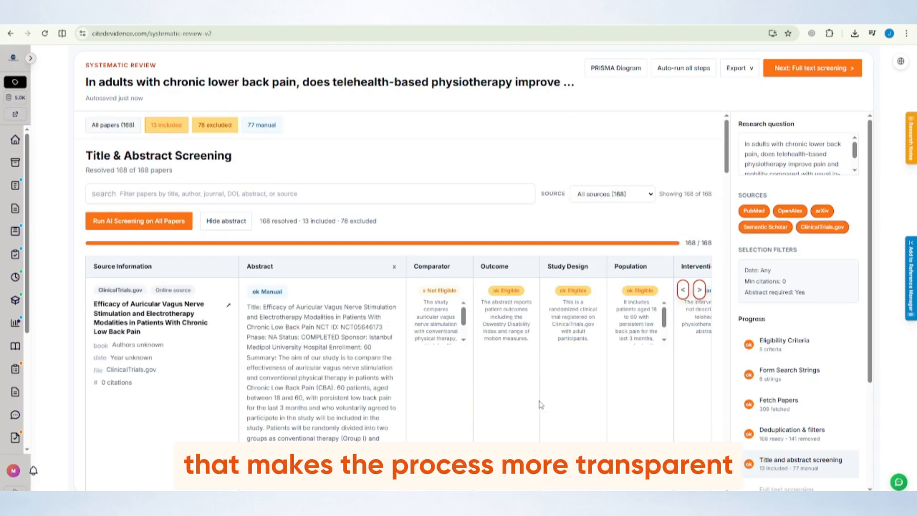
Highlight the Title & Abstract Screening heading above the papers table, and clear the highlight
{"action": "scroll", "coordinate": [540, 405], "scroll_direction": "down", "scroll_amount": 1}
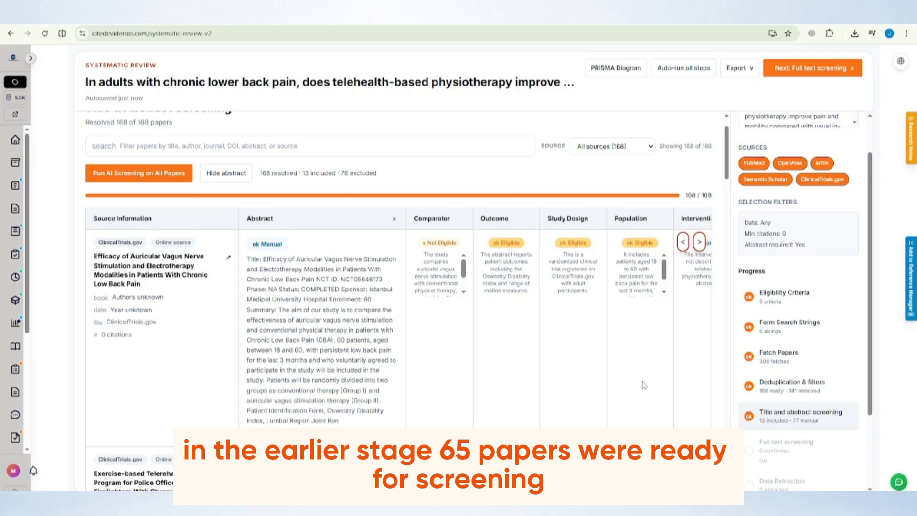
{"action": "scroll", "coordinate": [644, 385], "scroll_direction": "up", "scroll_amount": 1}
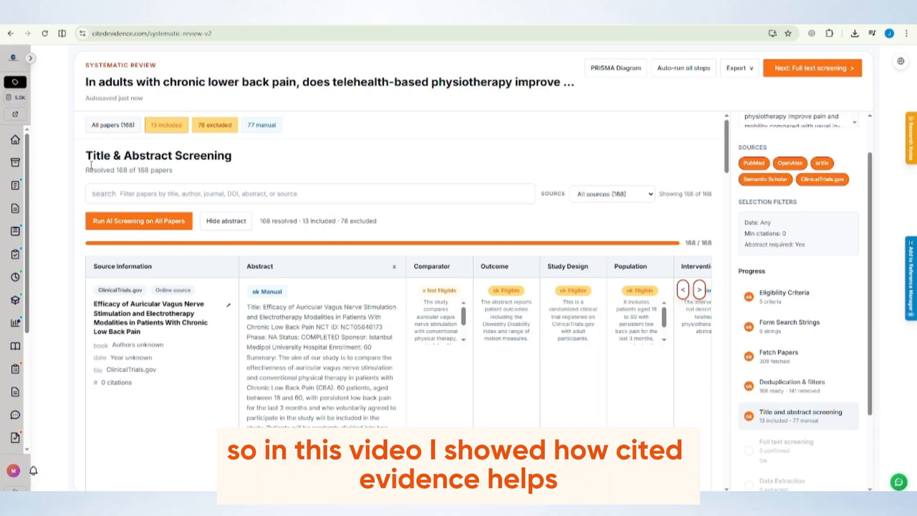
{"action": "left_click_drag", "start_coordinate": [80, 156], "coordinate": [262, 166]}
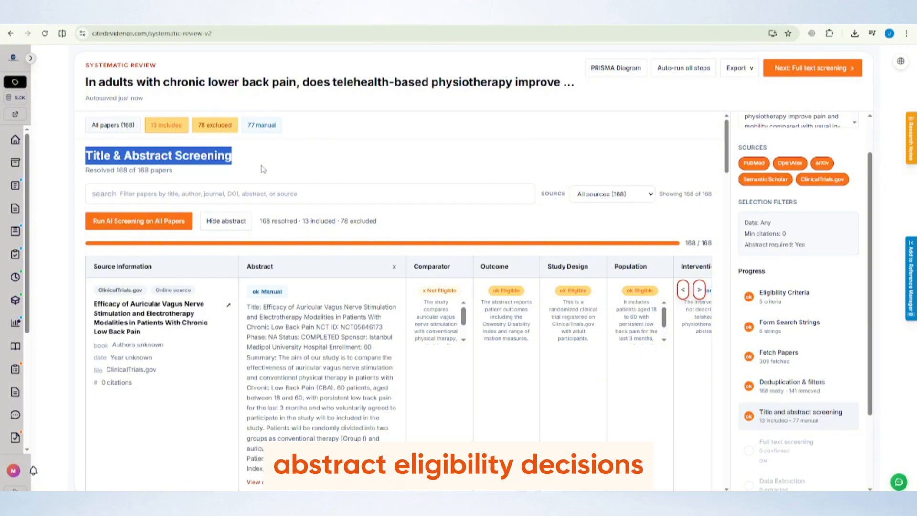
{"action": "left_click", "coordinate": [262, 168]}
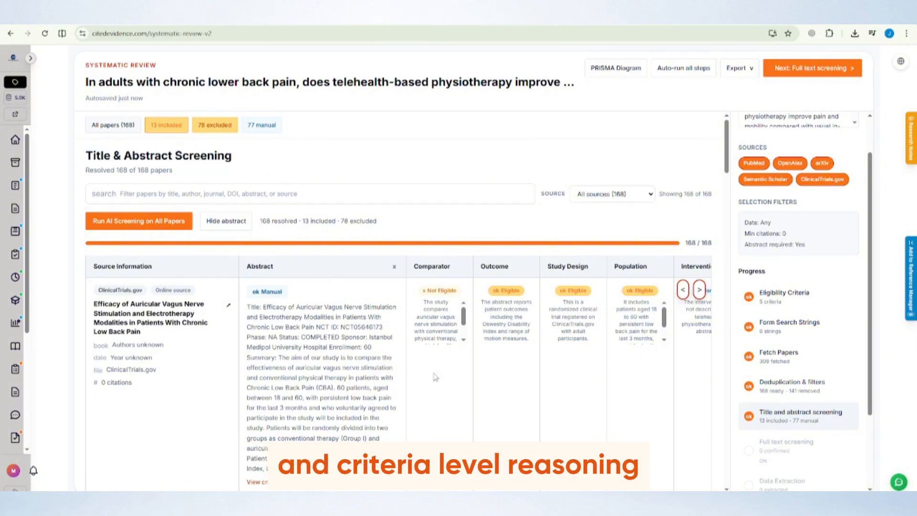
Examine the first papers in the screening table again, comparing their abstracts with the eligibility verdict for each criterion
{"action": "scroll", "coordinate": [464, 380], "scroll_direction": "down", "scroll_amount": 5}
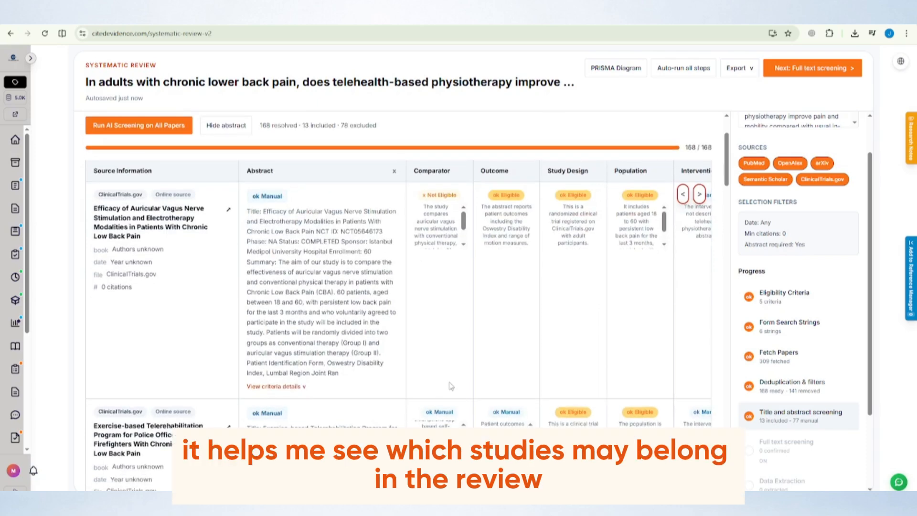
{"action": "scroll", "coordinate": [451, 386], "scroll_direction": "down", "scroll_amount": 1}
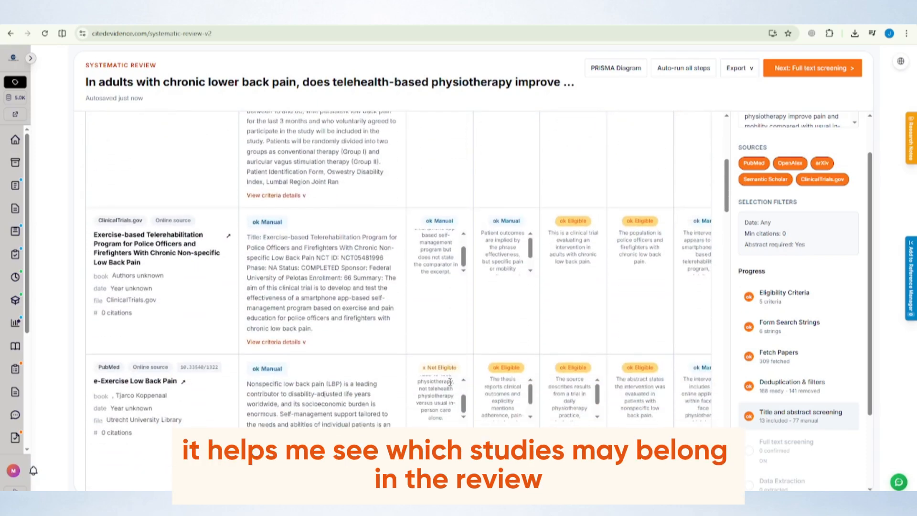
{"action": "scroll", "coordinate": [462, 392], "scroll_direction": "down", "scroll_amount": 2}
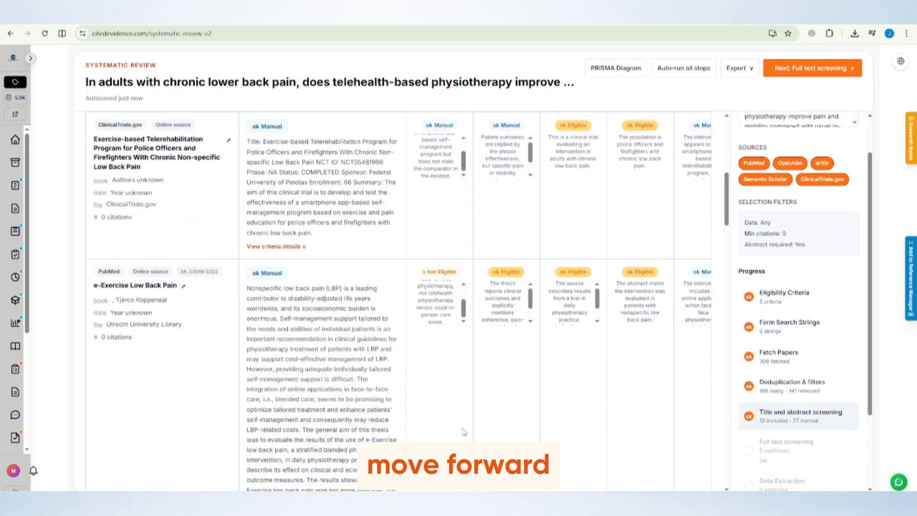
{"action": "scroll", "coordinate": [463, 431], "scroll_direction": "up", "scroll_amount": 5}
{"action": "scroll", "coordinate": [464, 432], "scroll_direction": "up", "scroll_amount": 3}
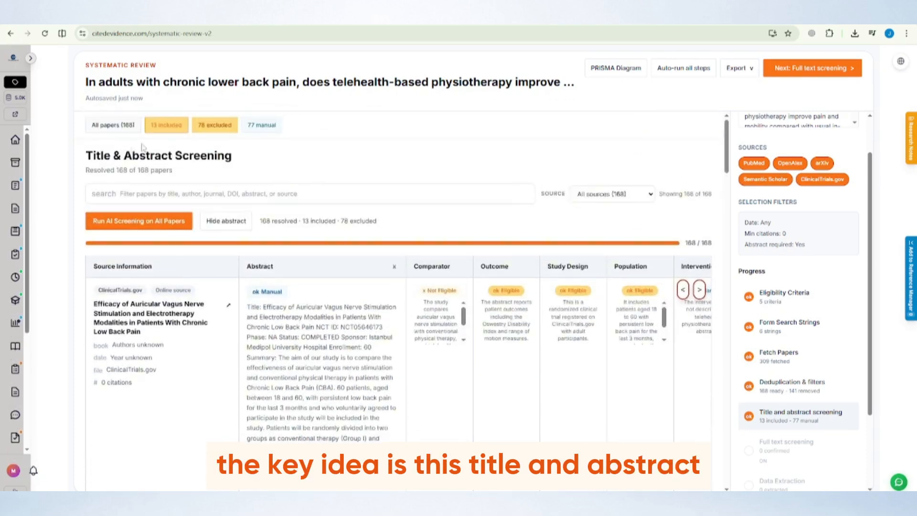
{"action": "scroll", "coordinate": [419, 397], "scroll_direction": "down", "scroll_amount": 10}
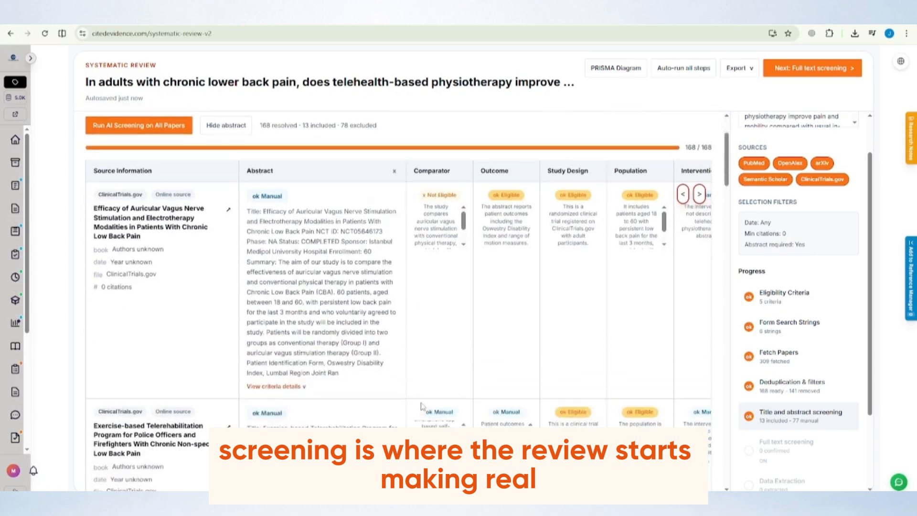
{"action": "scroll", "coordinate": [422, 406], "scroll_direction": "down", "scroll_amount": 5}
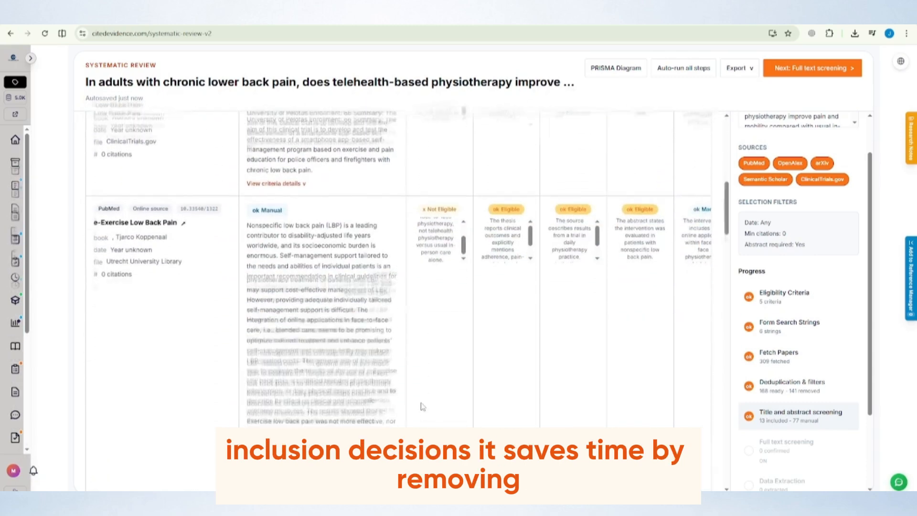
{"action": "scroll", "coordinate": [421, 406], "scroll_direction": "down", "scroll_amount": 2}
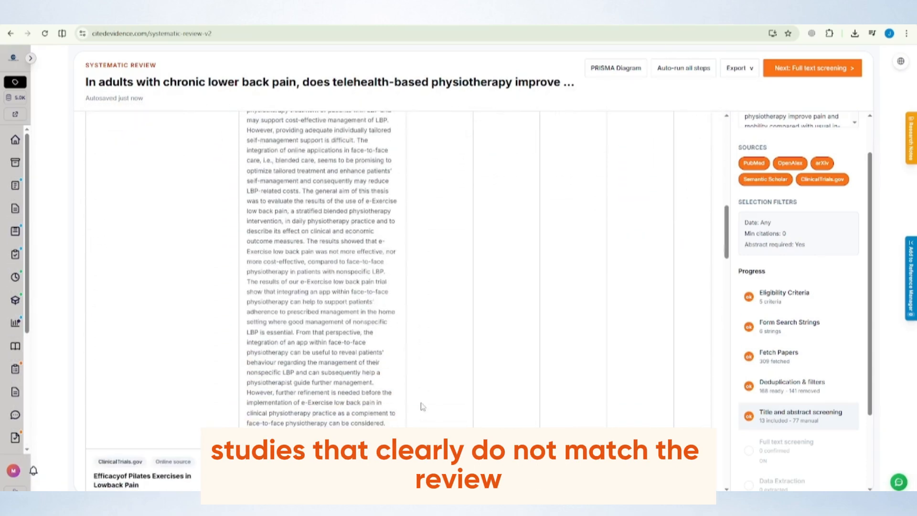